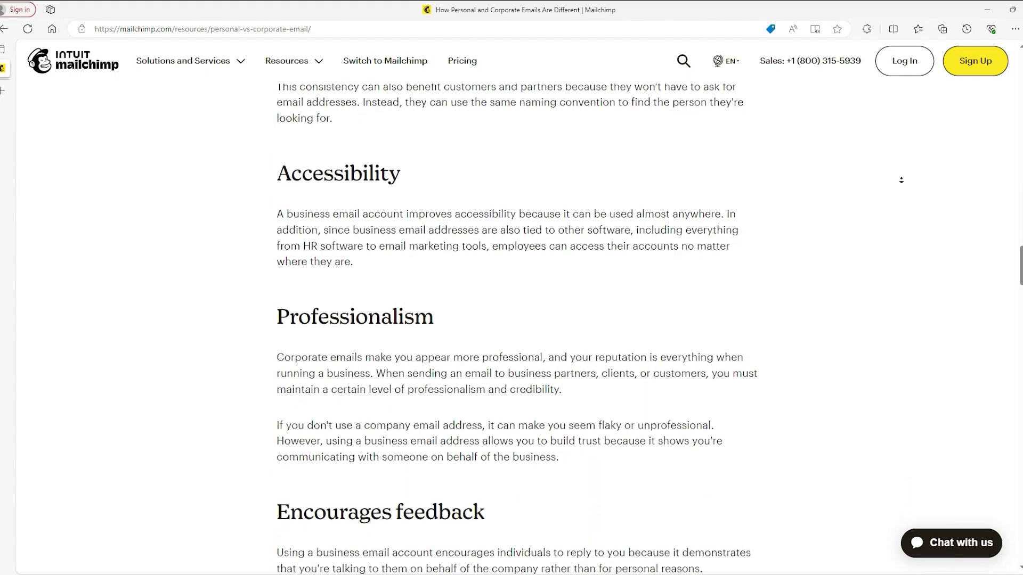
# Step: Apply coupon SITESTARTERS to the cart total and continue to the hPanel dashboard
pyautogui.scroll(-1, 947, 126)
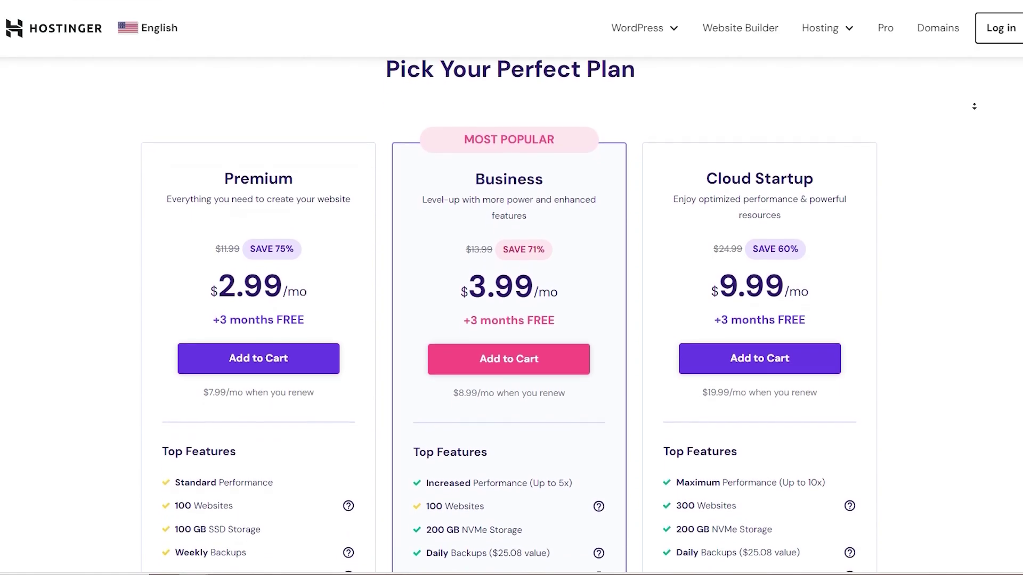
pyautogui.scroll(-1, 973, 106)
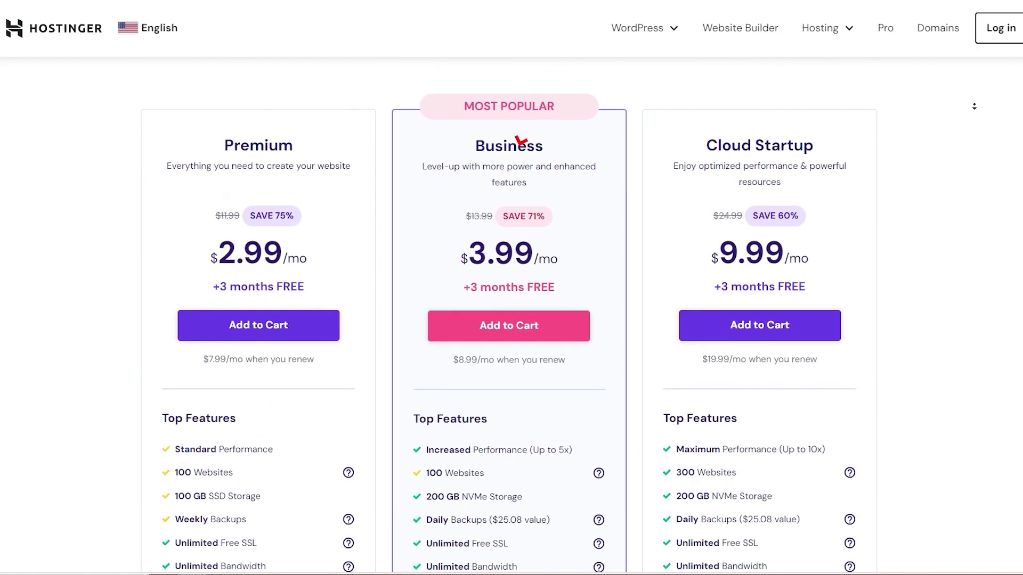
pyautogui.scroll(-4, 974, 107)
pyautogui.moveTo(601, 444)
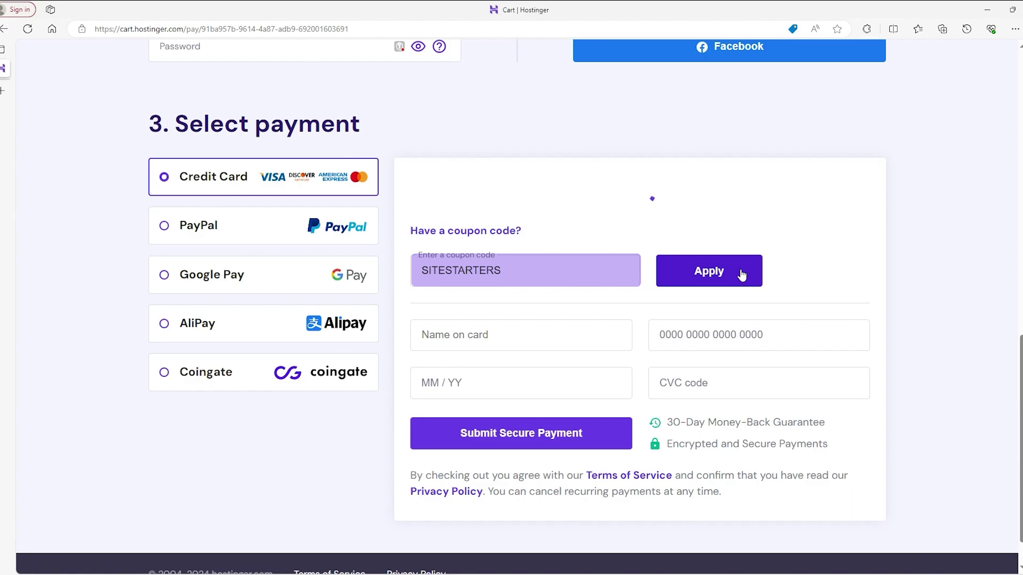
pyautogui.click(687, 271)
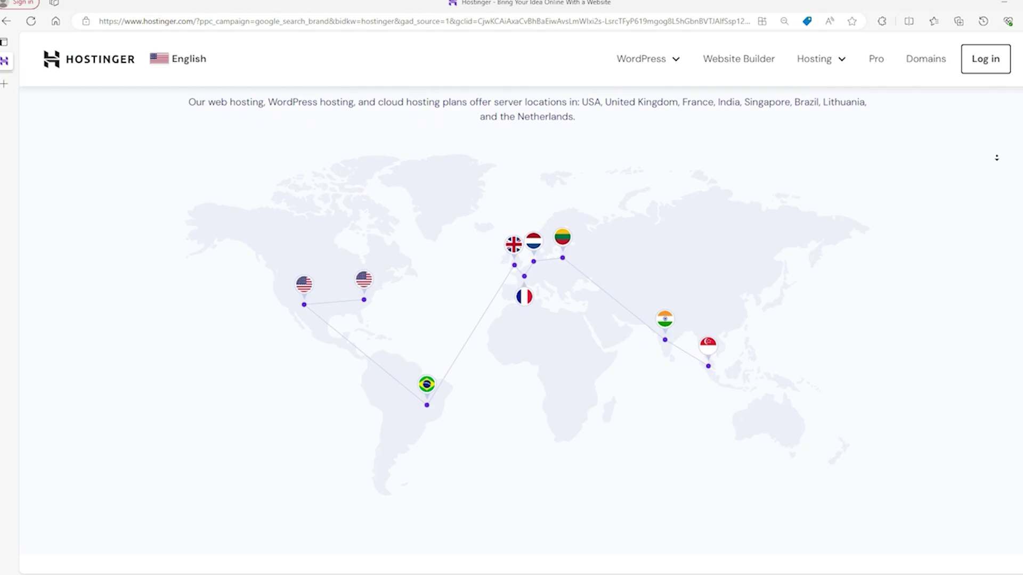
pyautogui.scroll(-3, 996, 158)
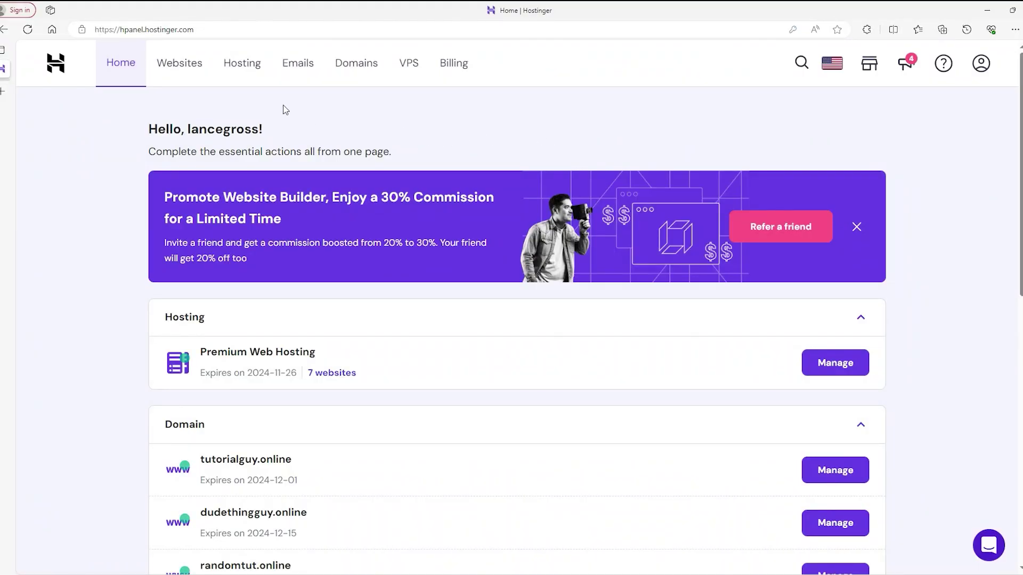
# Step: Open email management for dudethingguy.online from the Emails section
pyautogui.click(297, 74)
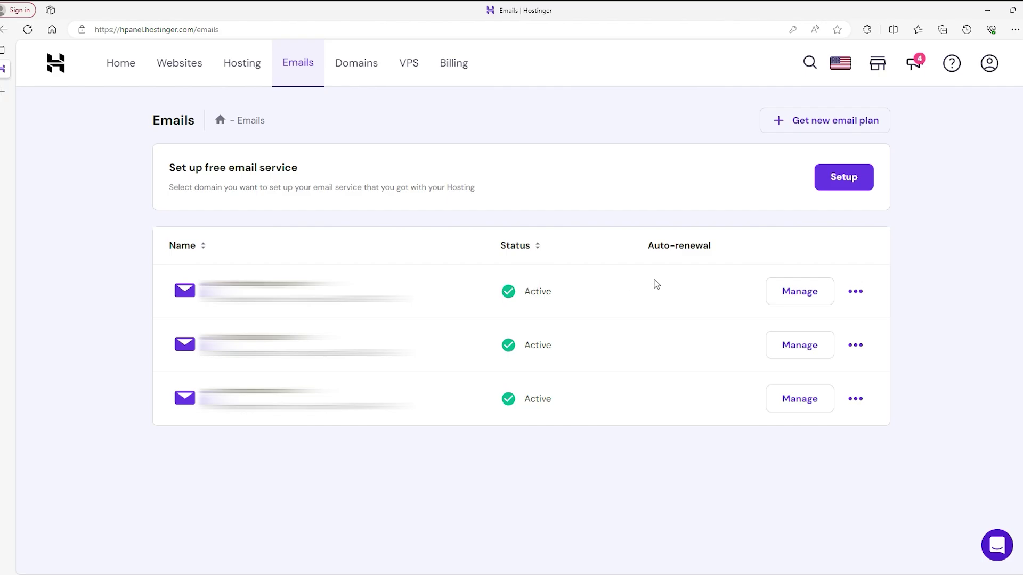
pyautogui.click(791, 298)
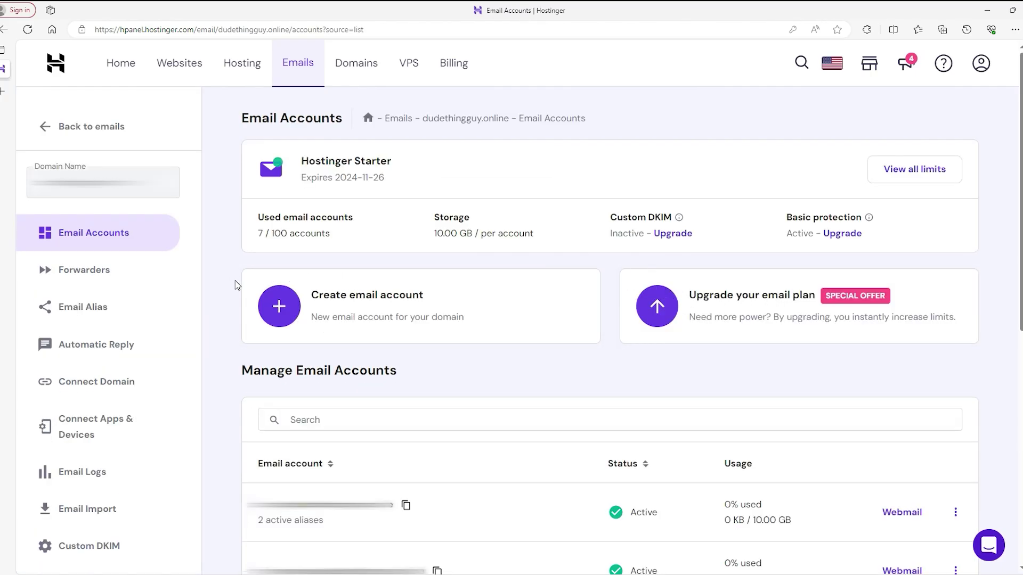
# Step: Create a new email account with a name and password, skipping email client setup
pyautogui.click(279, 308)
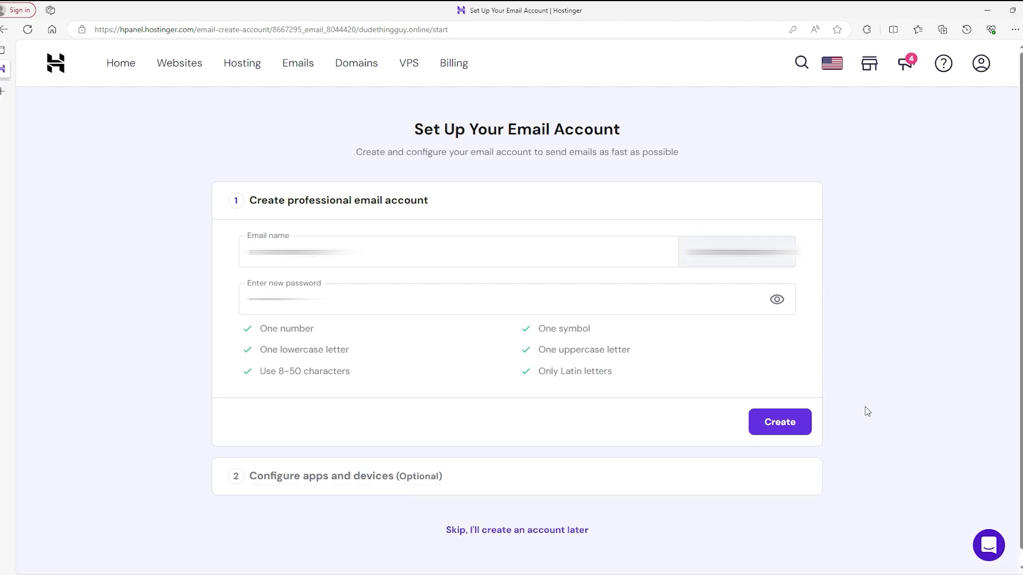
pyautogui.click(779, 424)
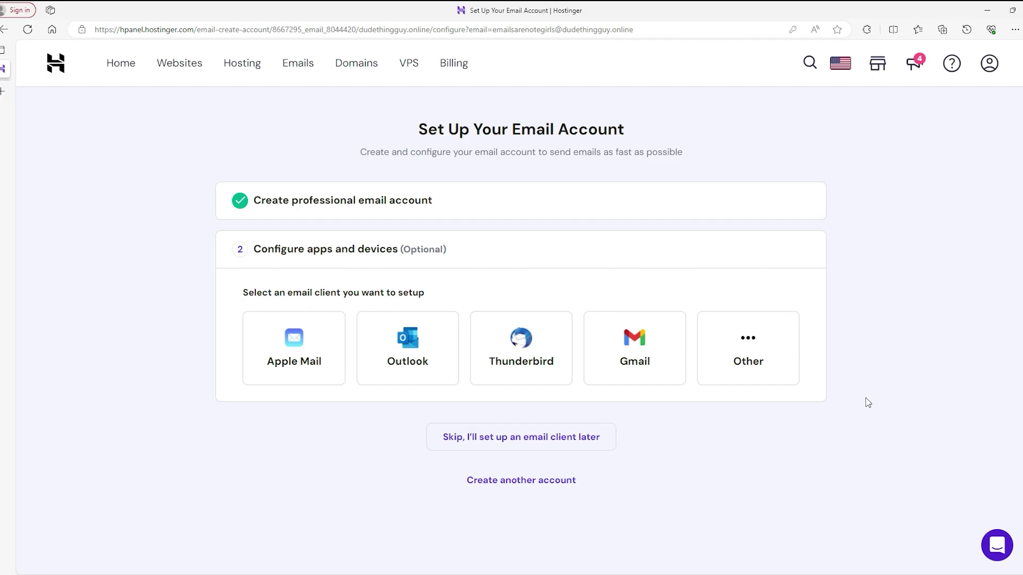
pyautogui.click(499, 445)
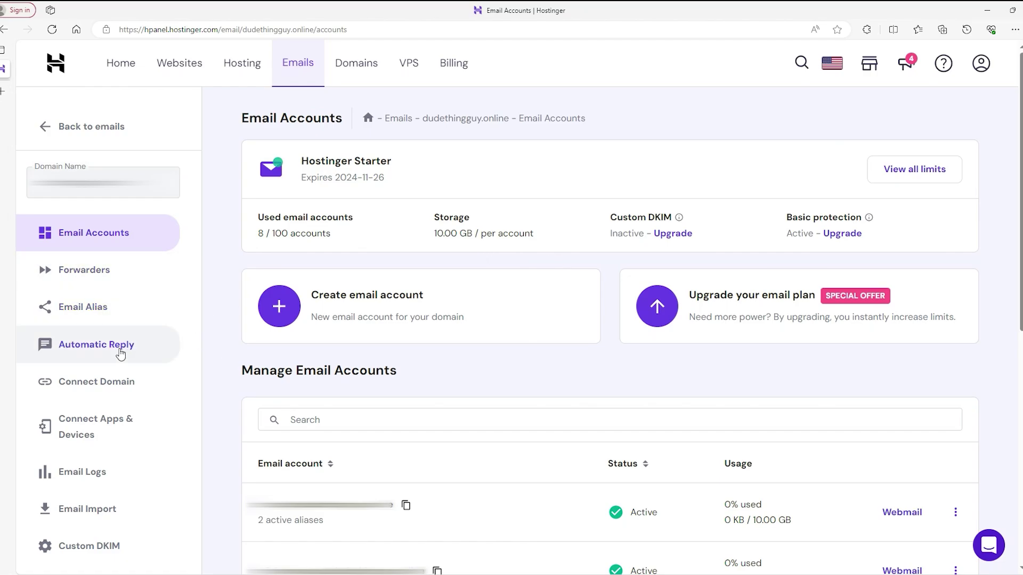
# Step: Go to the Forwarders page for dudethingguy.online
pyautogui.click(131, 272)
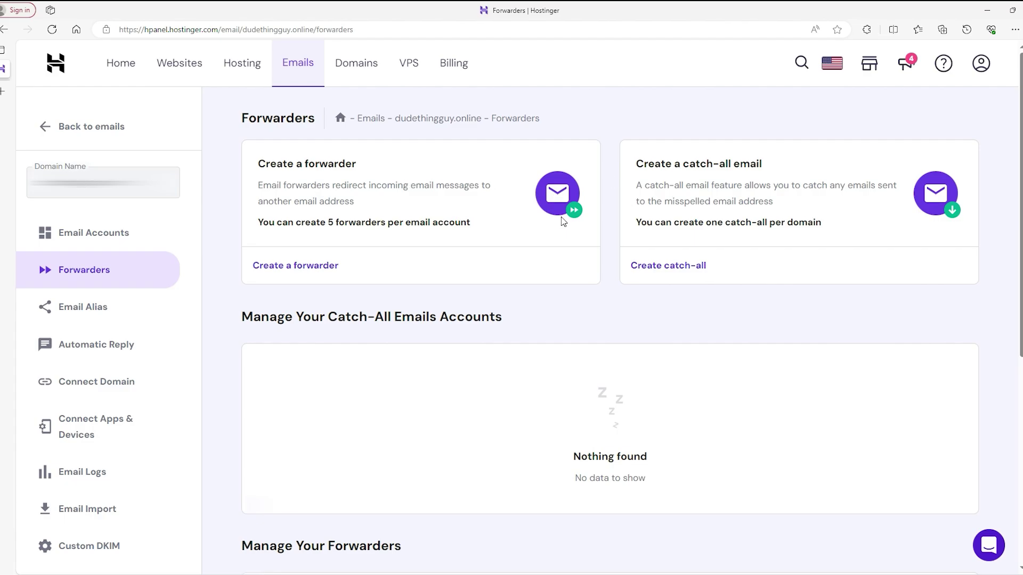
pyautogui.click(283, 267)
pyautogui.click(535, 277)
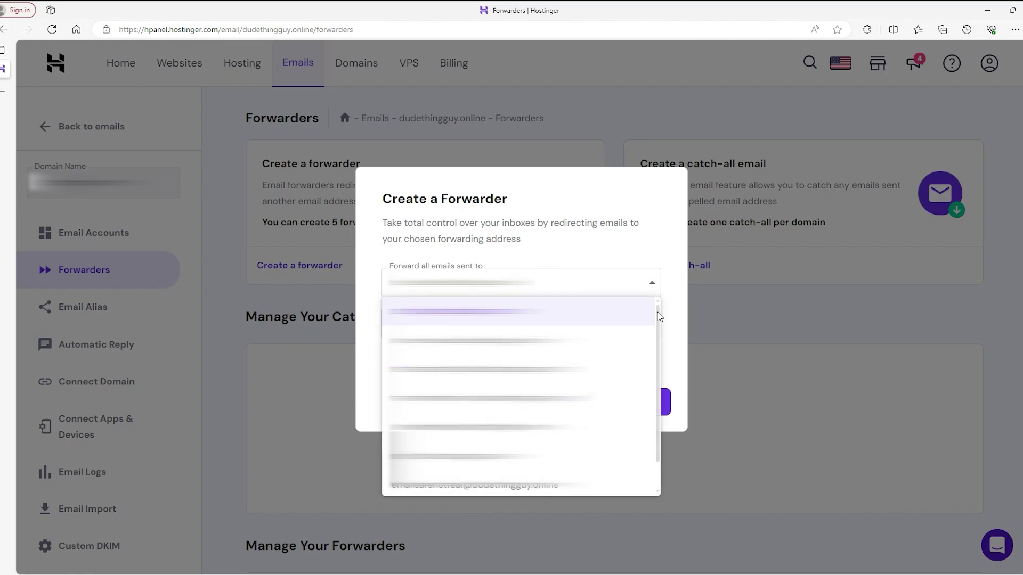
pyautogui.scroll(-2, 662, 330)
pyautogui.click(517, 489)
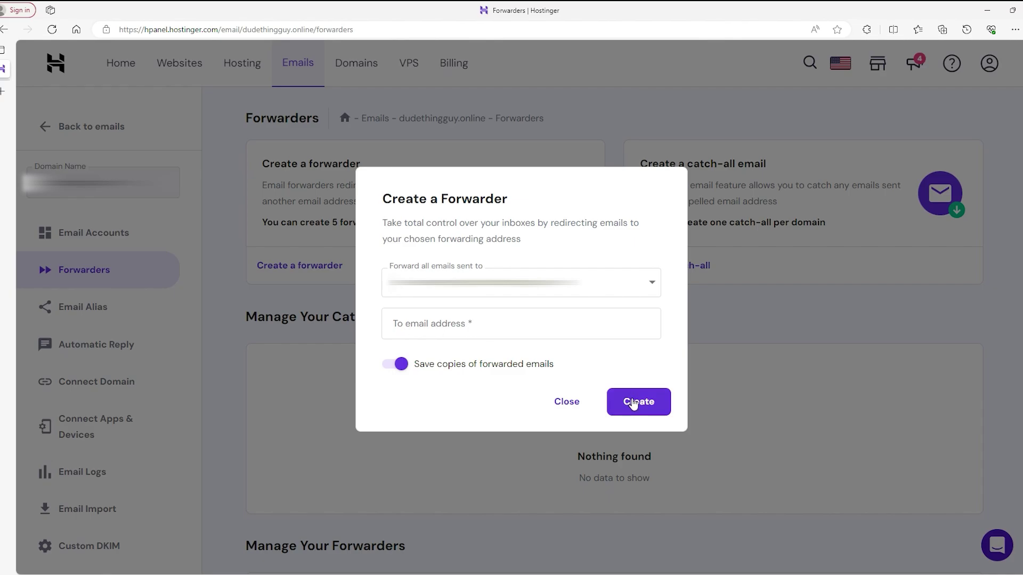
pyautogui.click(566, 402)
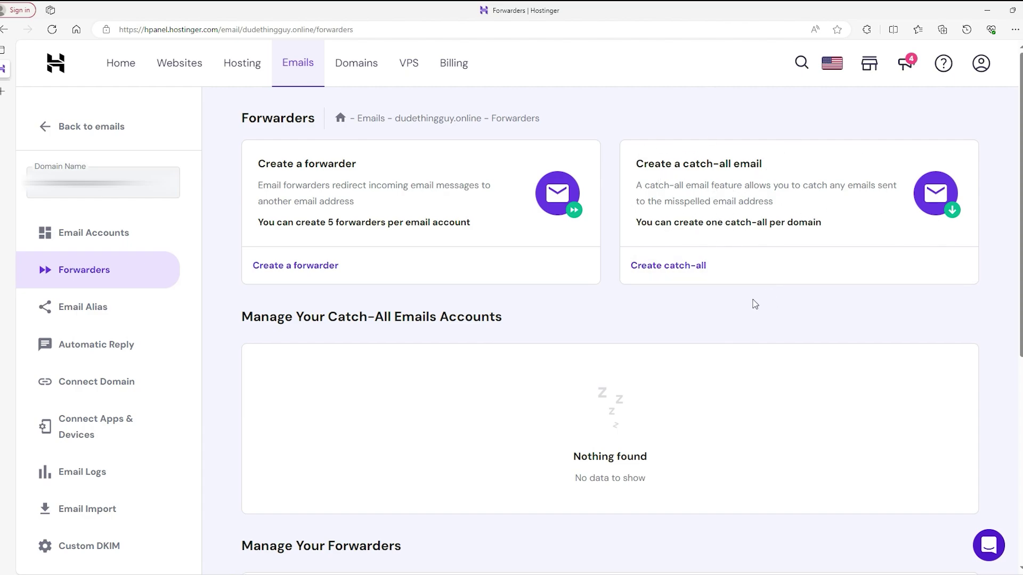
pyautogui.click(654, 273)
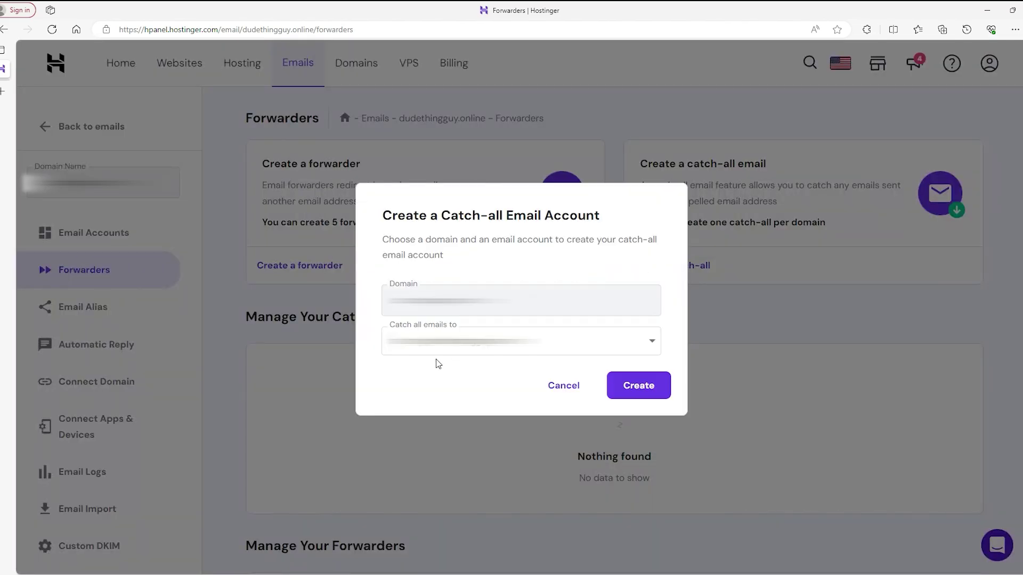
pyautogui.click(450, 349)
pyautogui.scroll(-1, 621, 477)
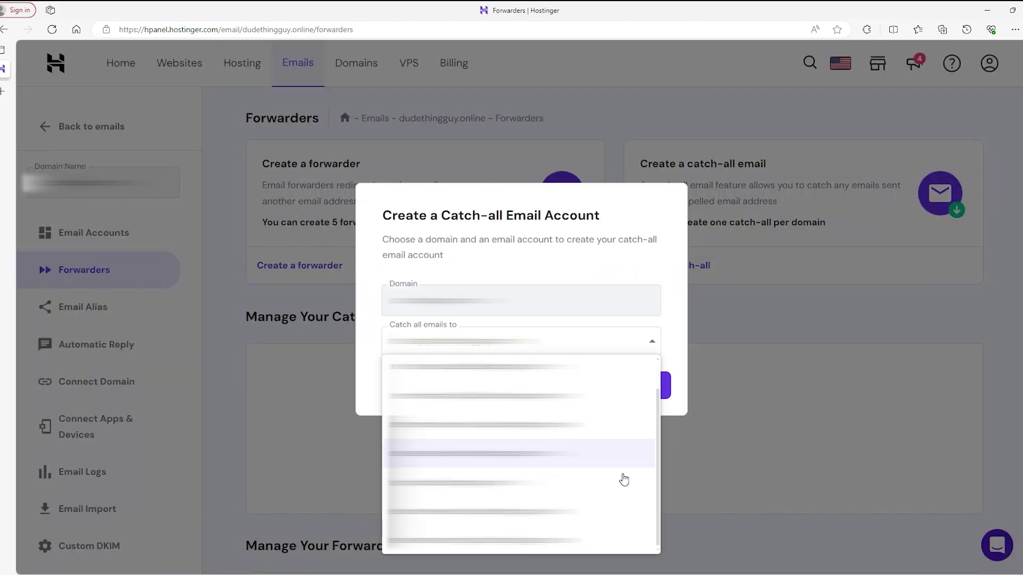
pyautogui.click(586, 540)
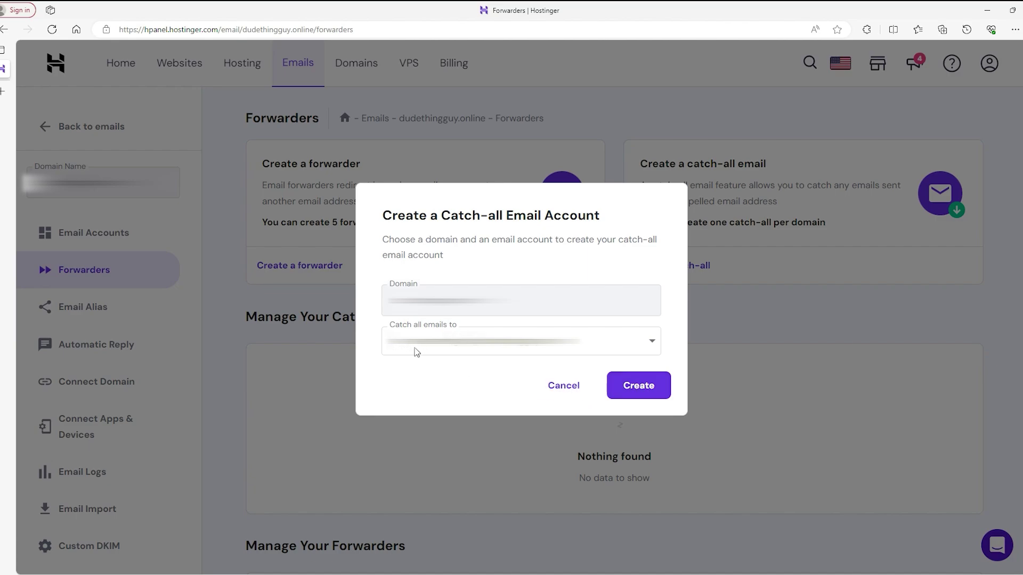
pyautogui.click(564, 394)
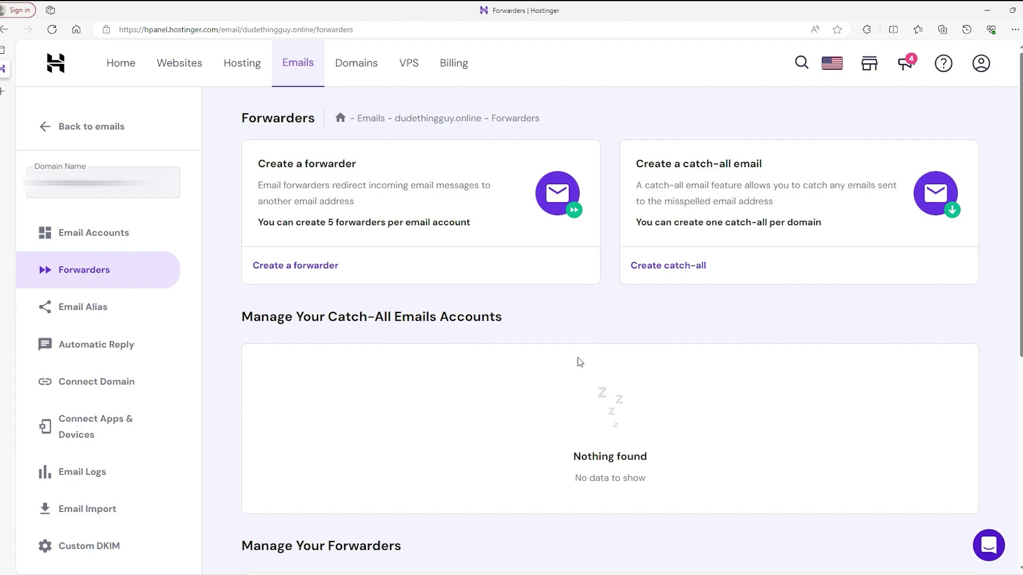
# Step: View the Email Alias page and its Create alias form, then cancel without adding an alias
pyautogui.click(88, 308)
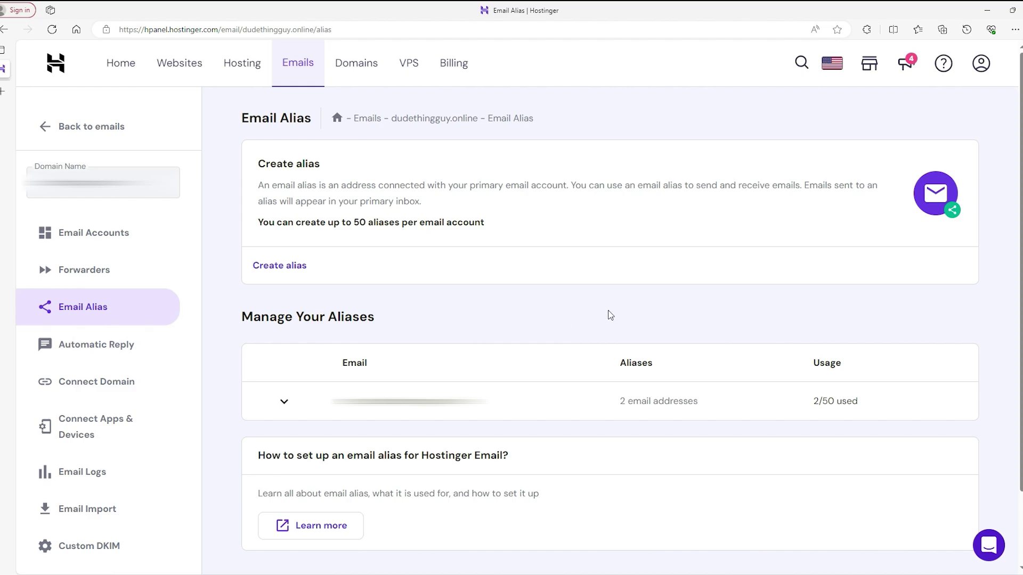
pyautogui.click(341, 274)
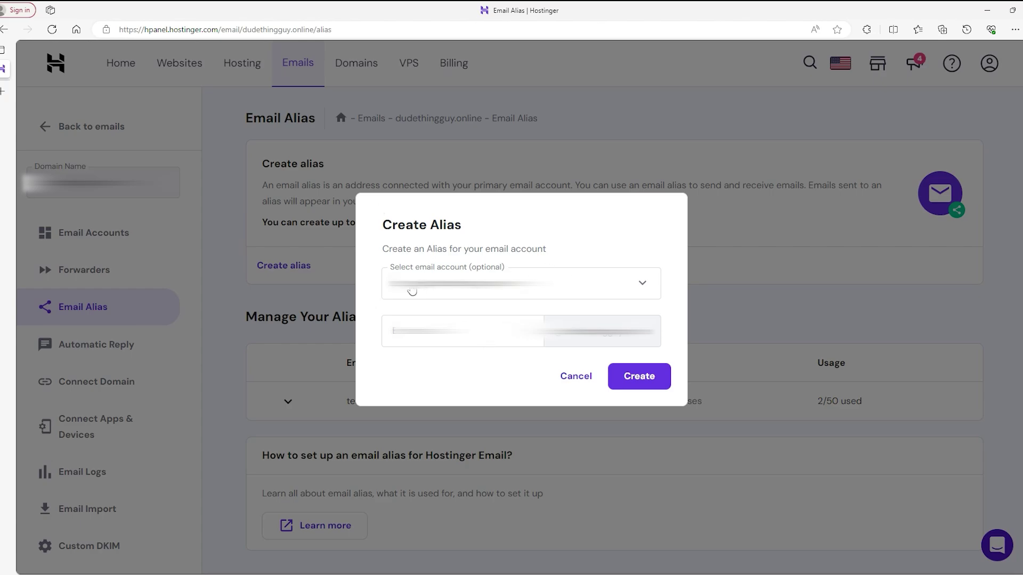
pyautogui.click(575, 376)
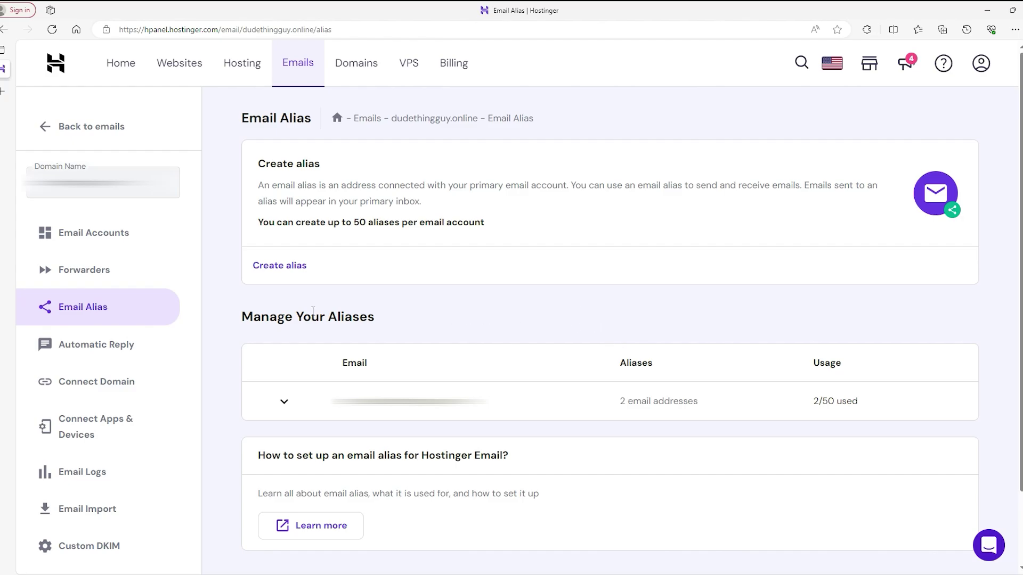
# Step: Preview the new automatic reply form, then return to the Email Accounts list
pyautogui.click(113, 343)
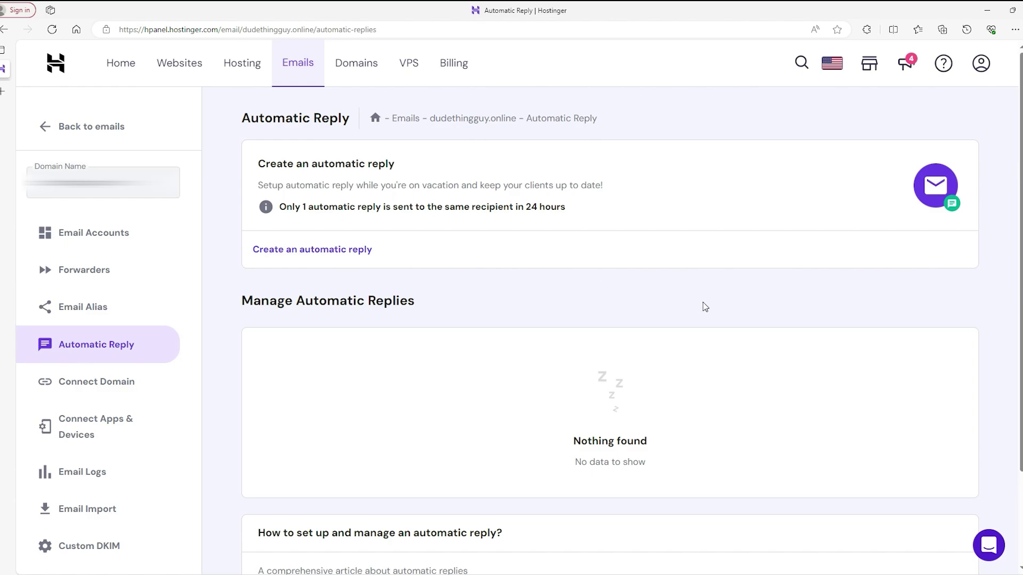
pyautogui.click(305, 260)
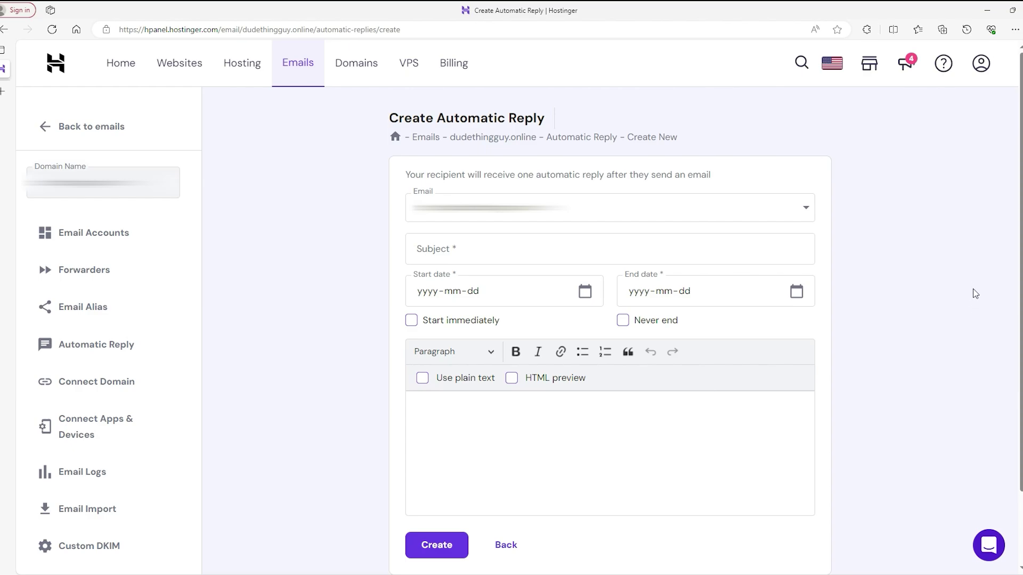
pyautogui.click(81, 241)
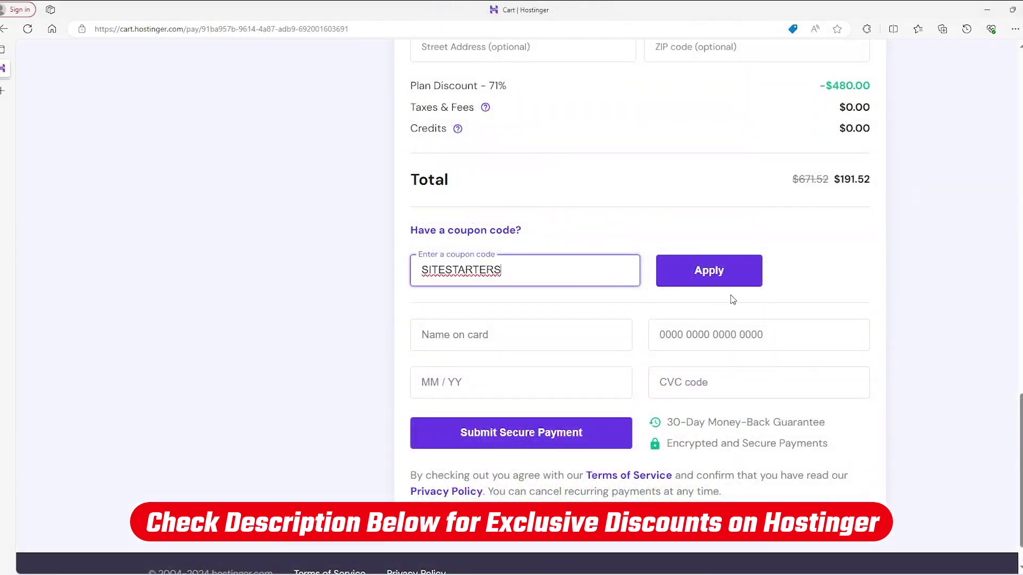
# Step: Apply coupon SITESTARTERS for 74% off ($172.37), then scroll through the homepage's security and migration features
pyautogui.click(692, 271)
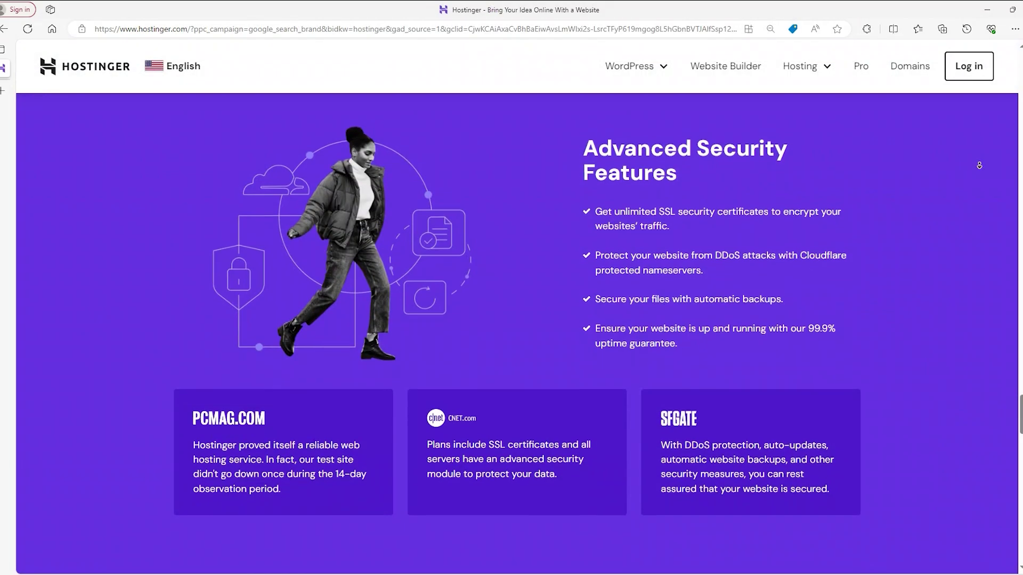
pyautogui.scroll(-2, 979, 165)
pyautogui.scroll(-3, 978, 165)
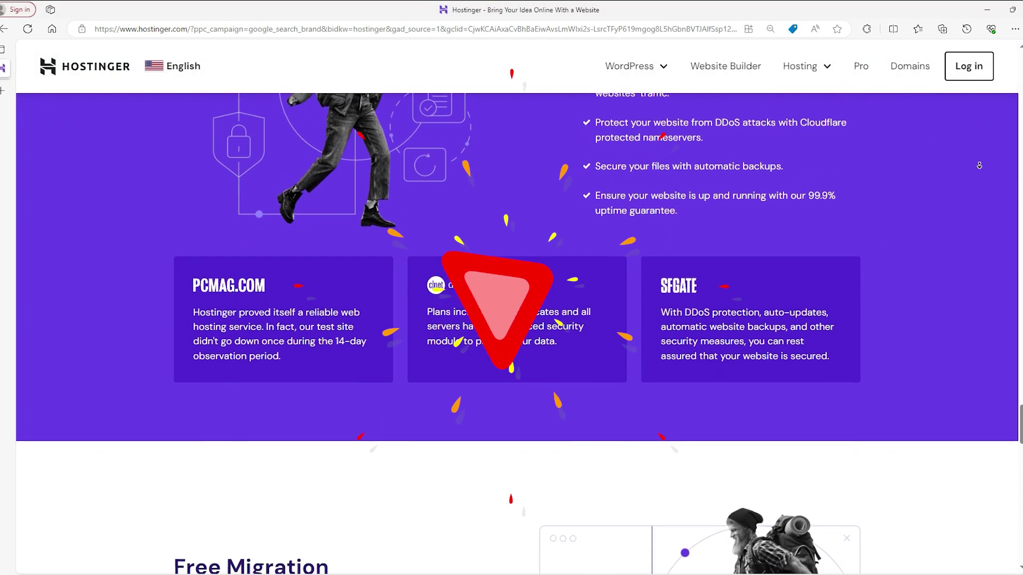
pyautogui.scroll(-3, 979, 166)
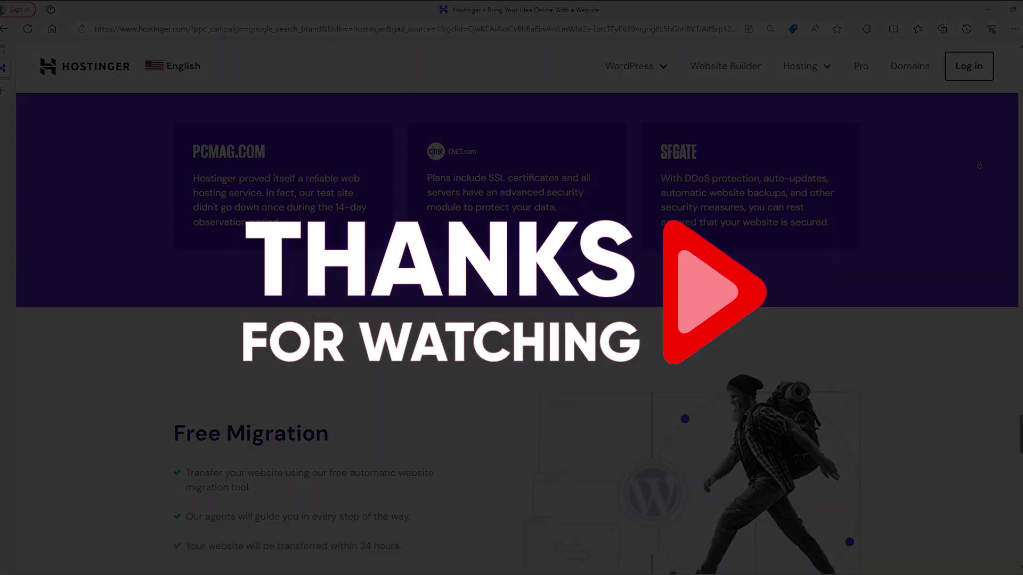